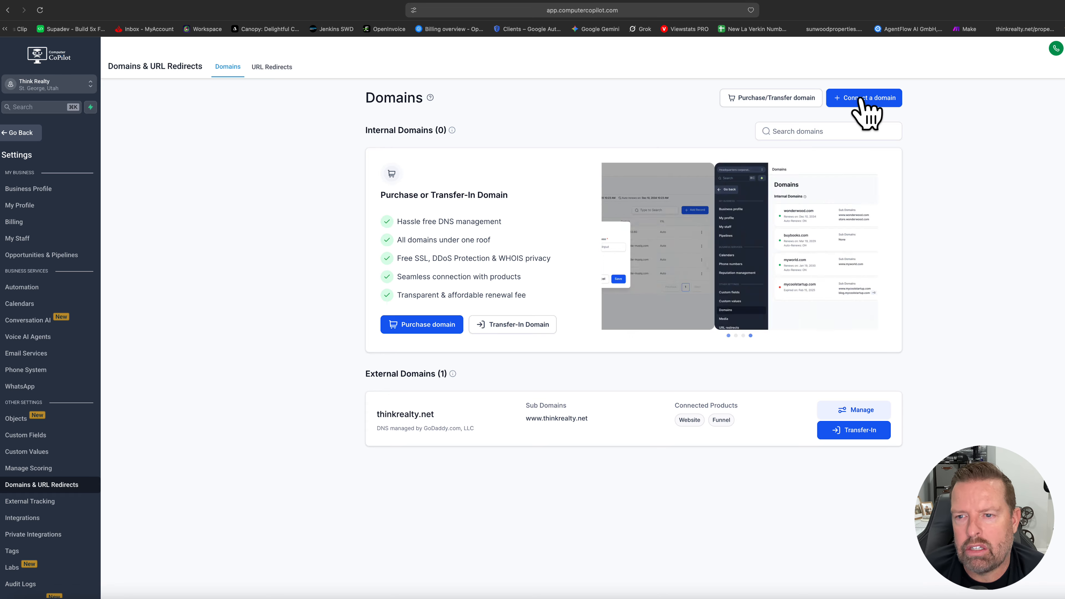
Start connecting a domain for Funnel/Website/Store/Blog/Webinar and submit thinkdevelopment.net, copied from its GoDaddy page.
click(863, 99)
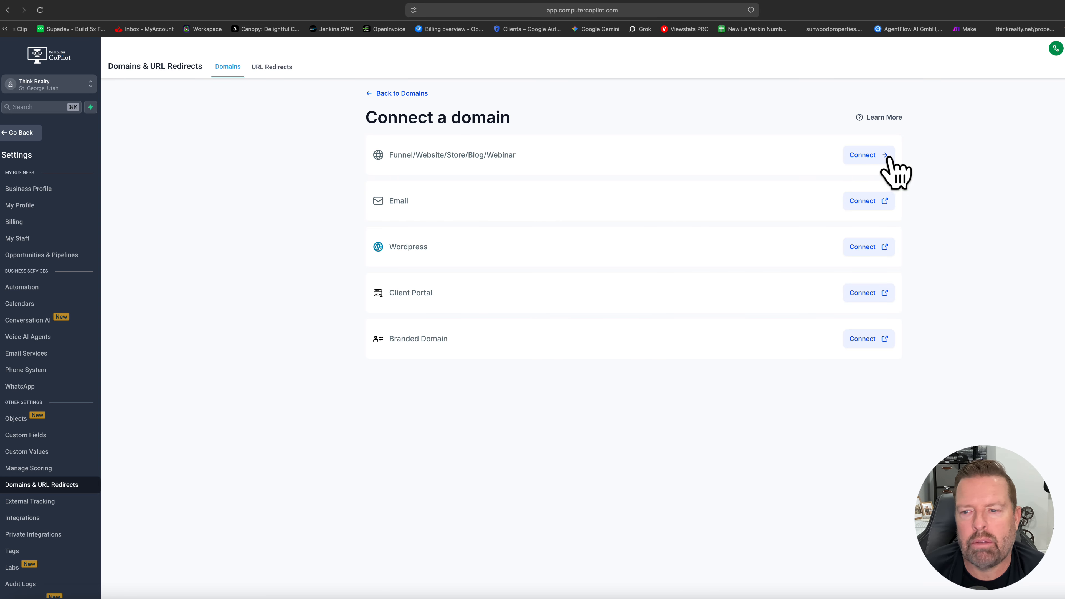
click(864, 156)
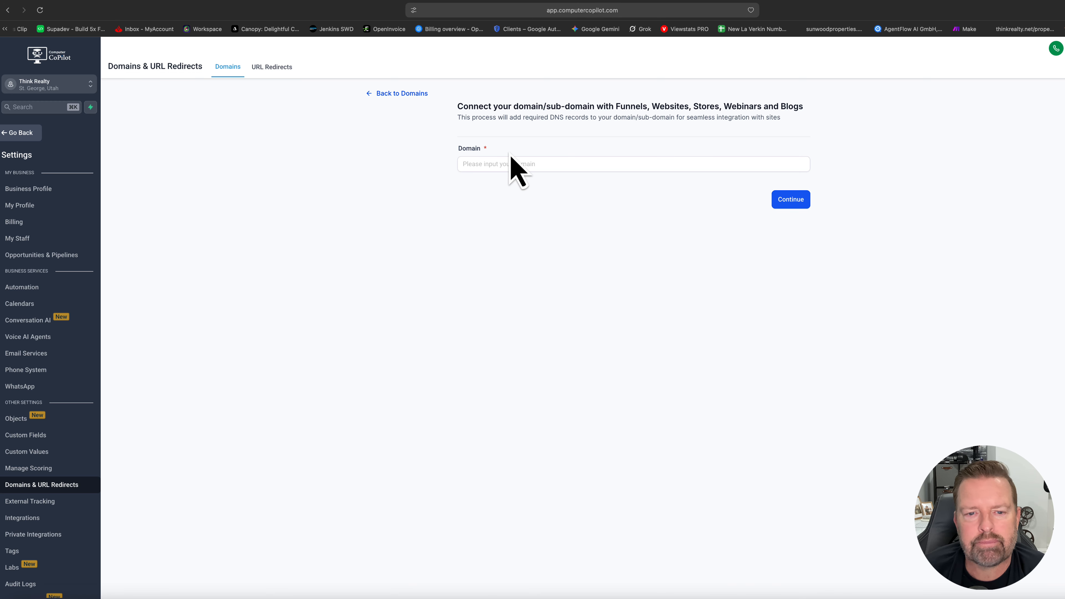
click(500, 162)
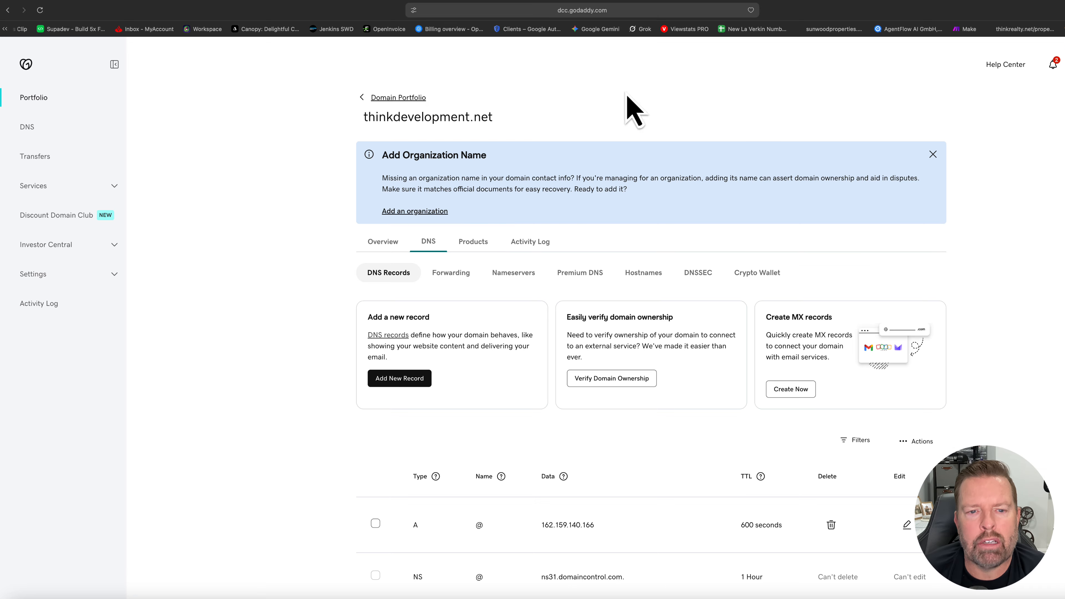
drag(495, 117, 347, 125)
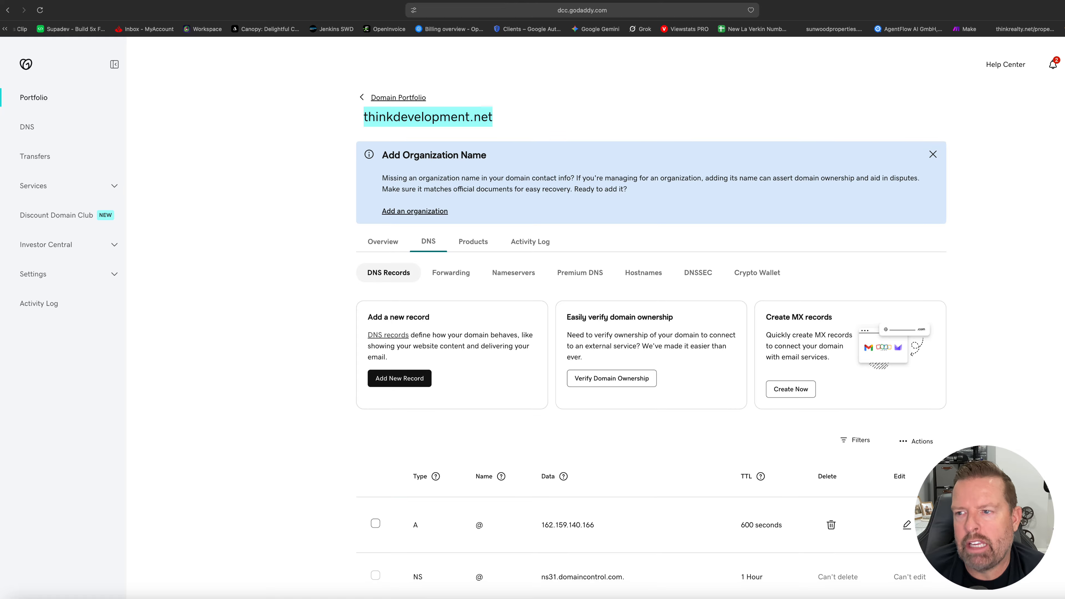
click(89, 0)
click(479, 165)
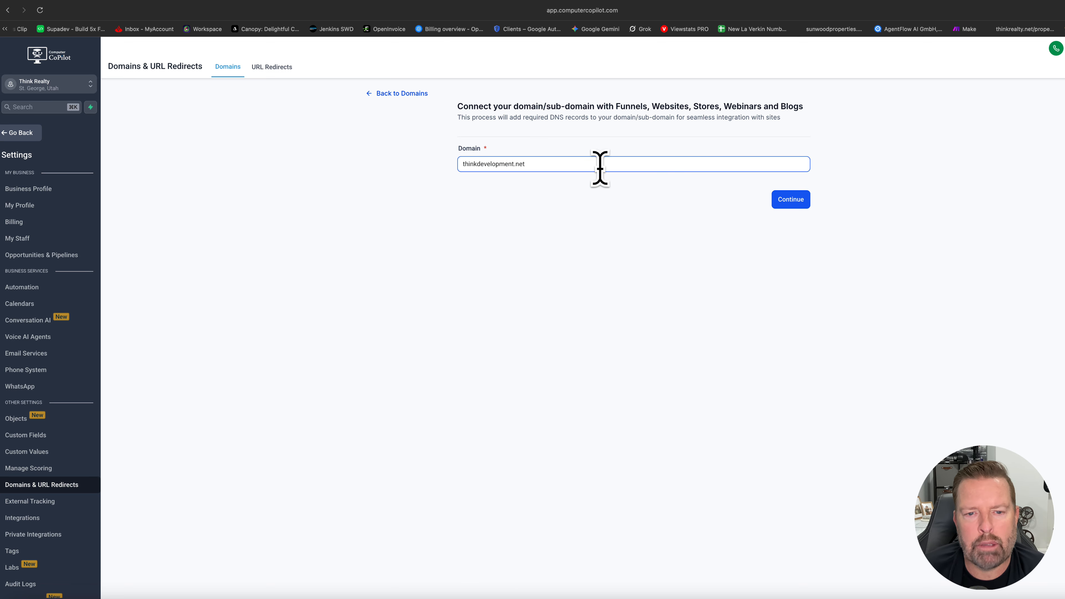
click(791, 202)
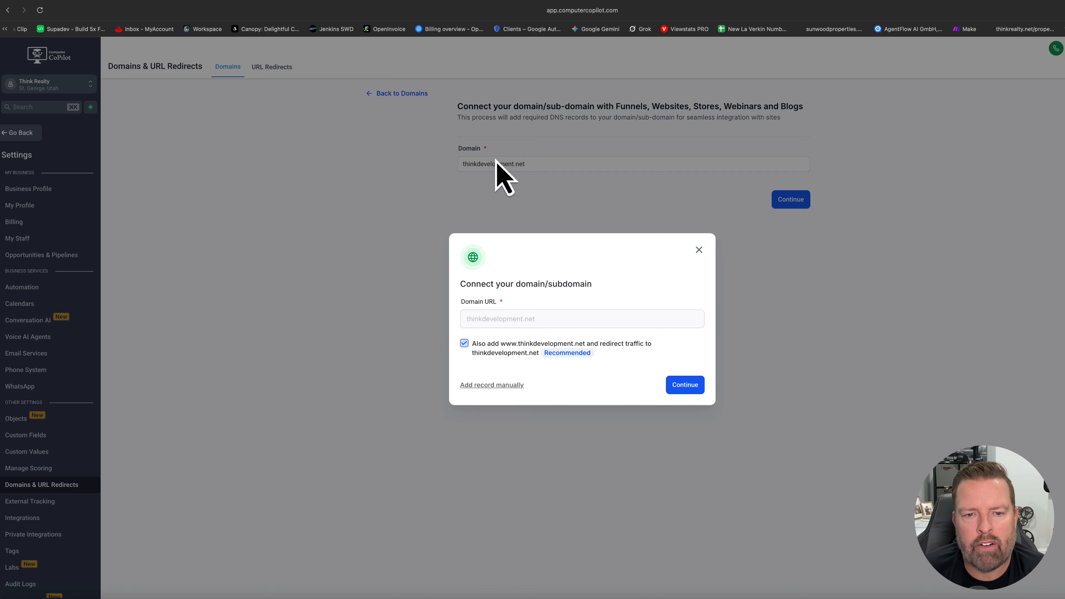
click(686, 389)
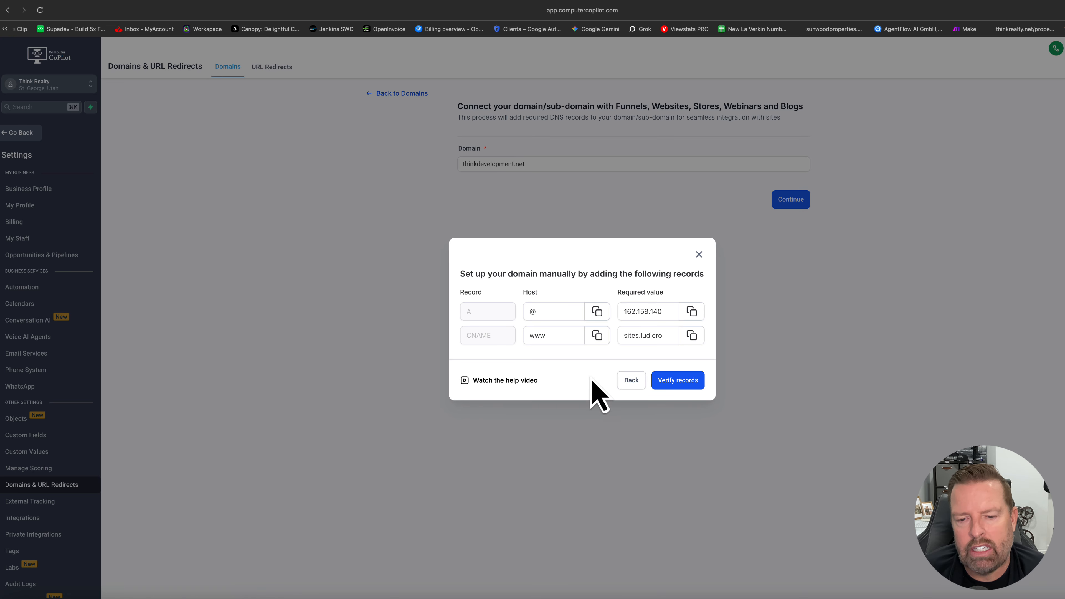
click(626, 312)
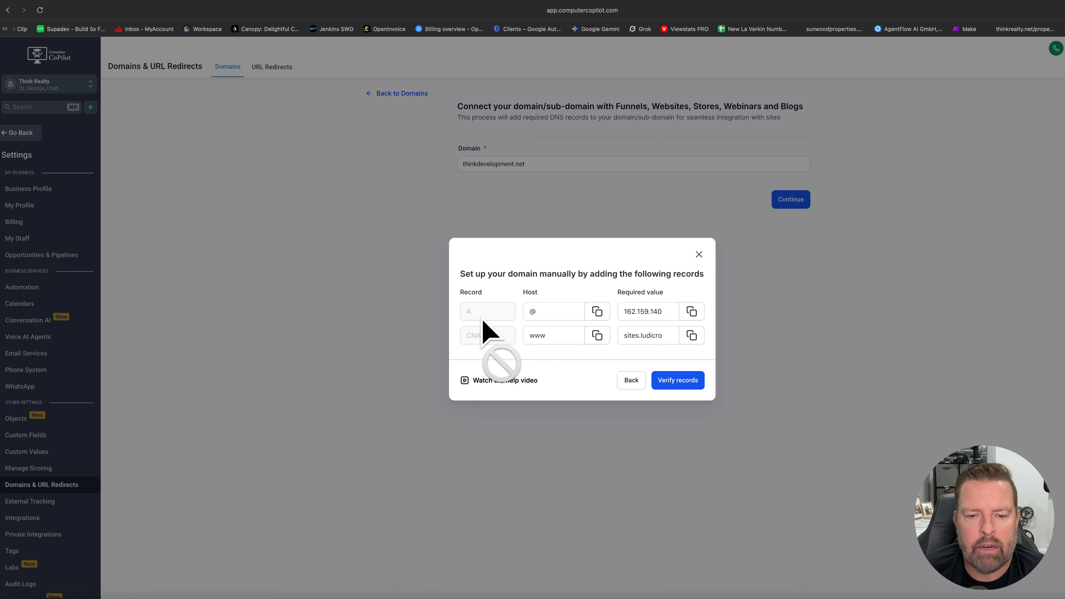
Switch to GoDaddy, find thinkdevelopment.net among the account's domains, and examine its A and CNAME records in DNS management.
click(420, 0)
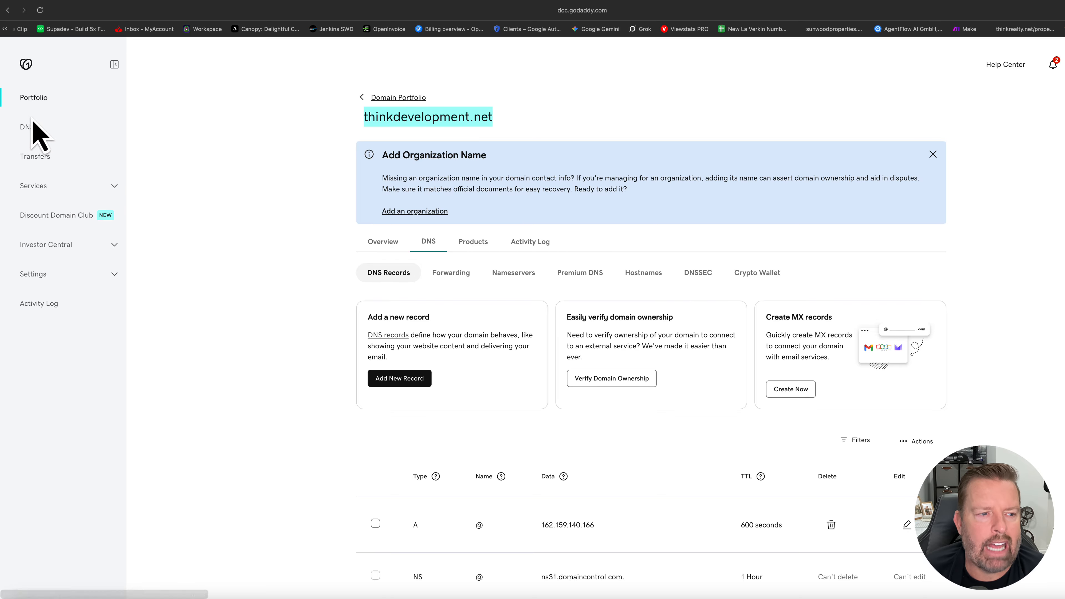
click(44, 130)
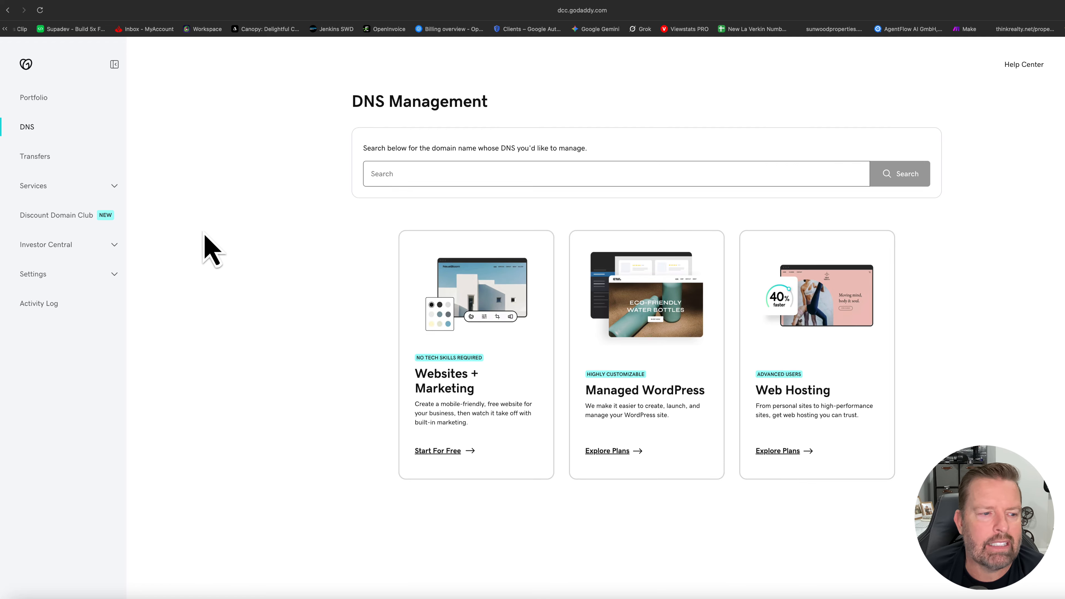
click(46, 276)
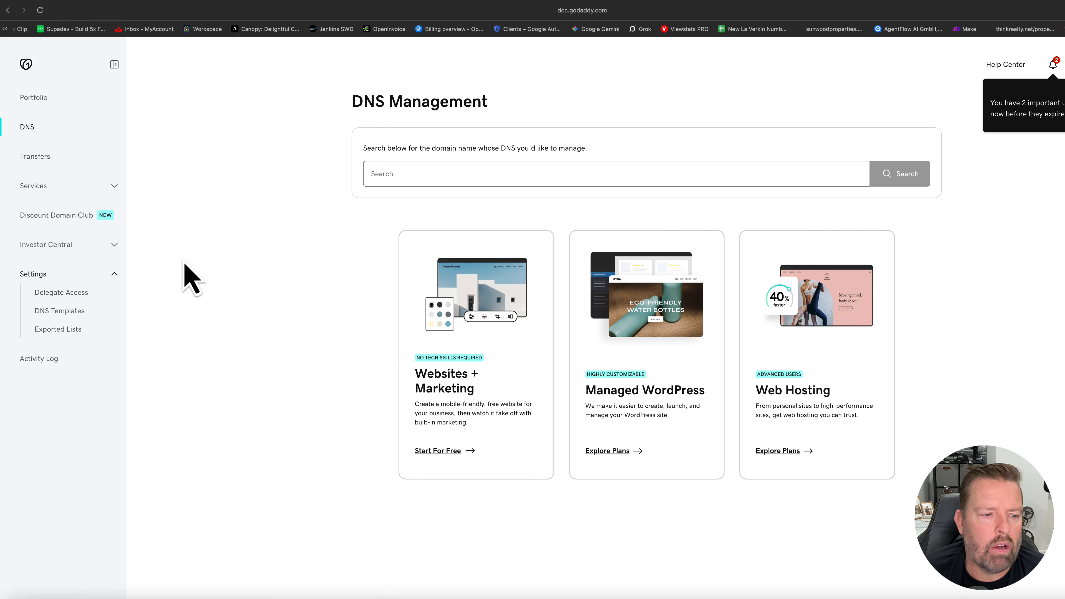
click(26, 65)
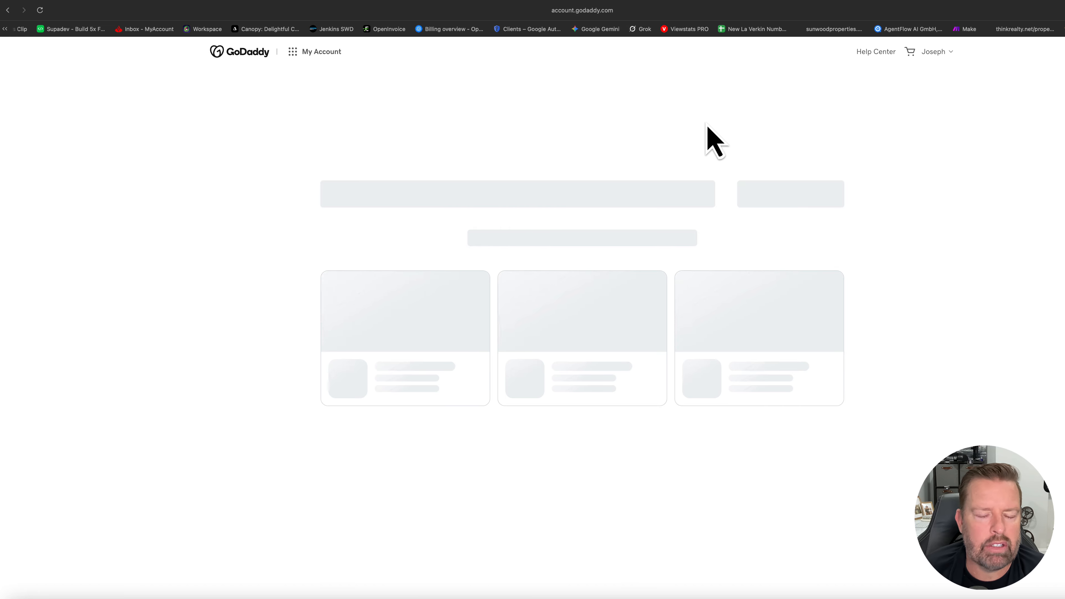
scroll(512, 293, down, 15)
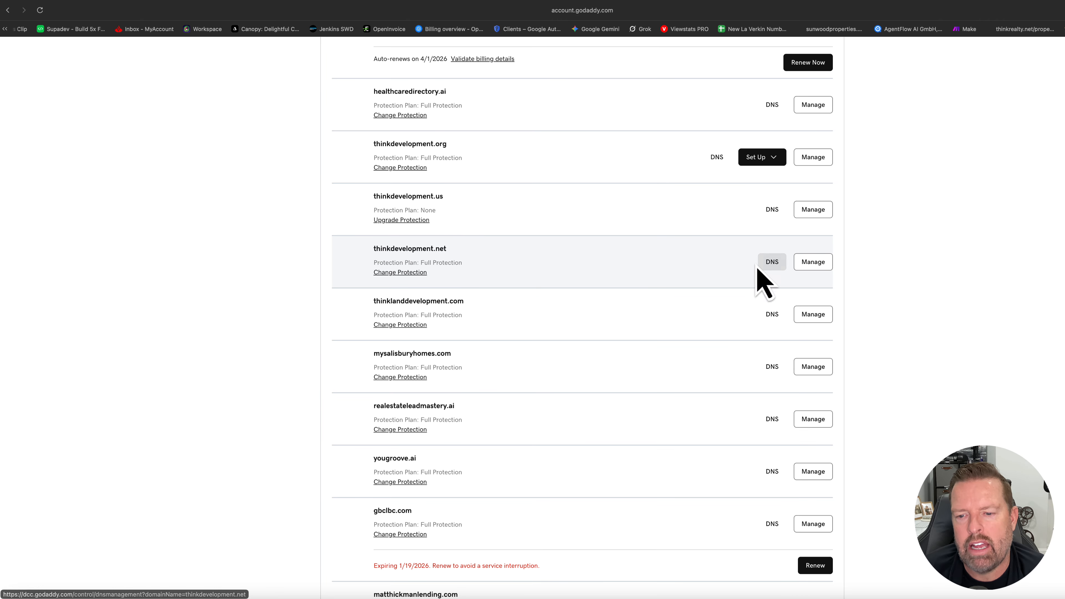
scroll(774, 265, up, 1)
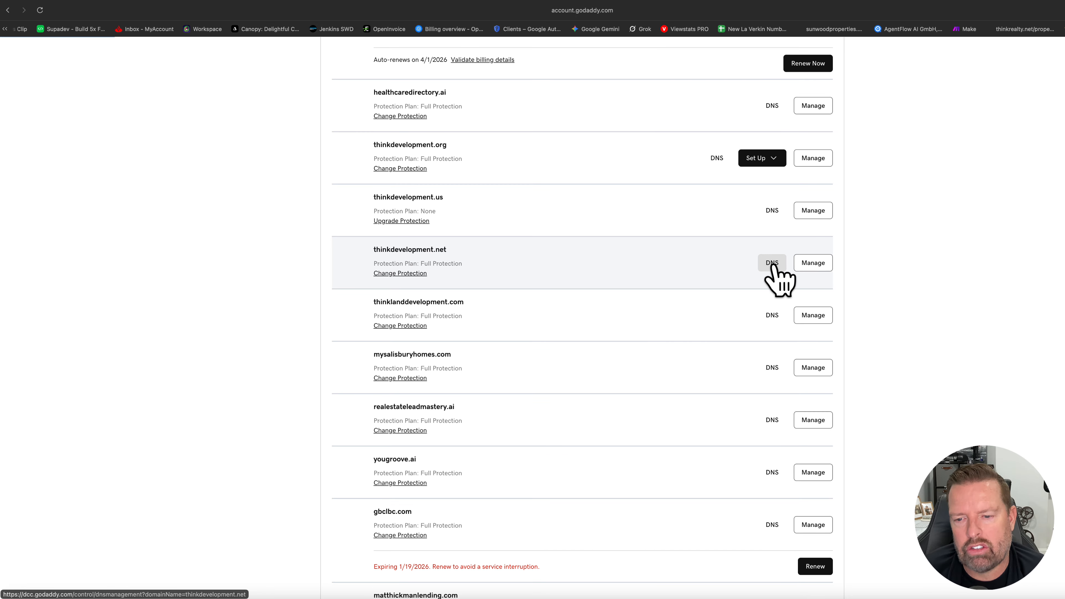
click(773, 265)
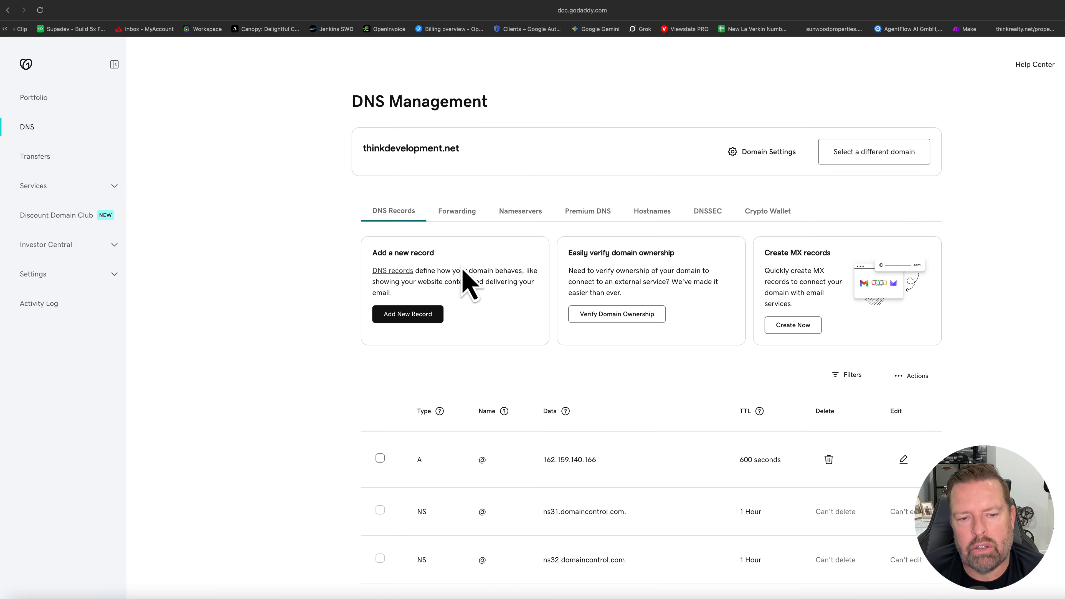
scroll(509, 258, down, 2)
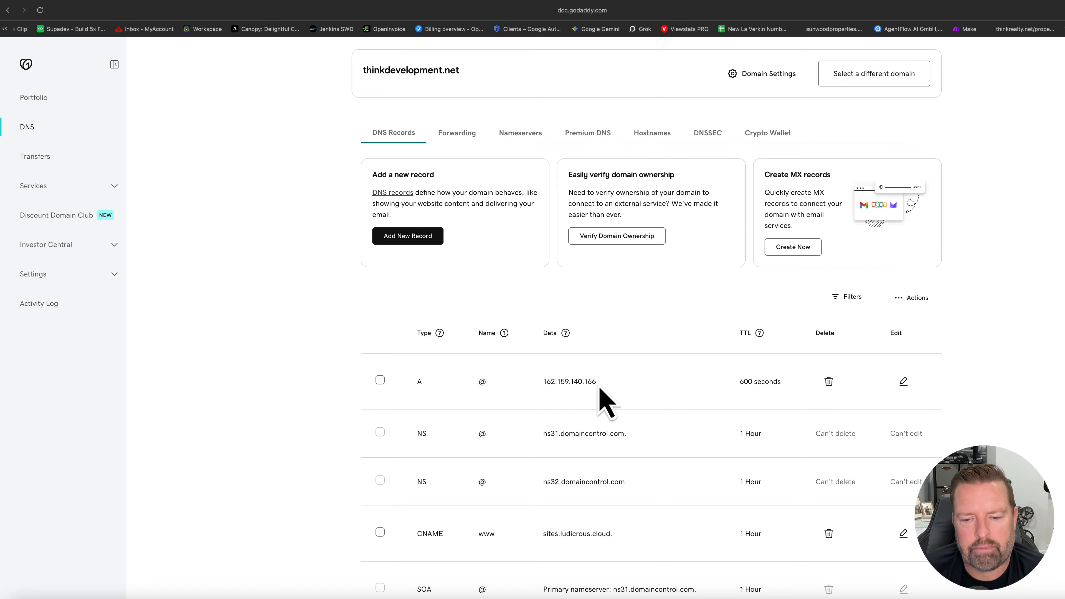
scroll(599, 388, down, 2)
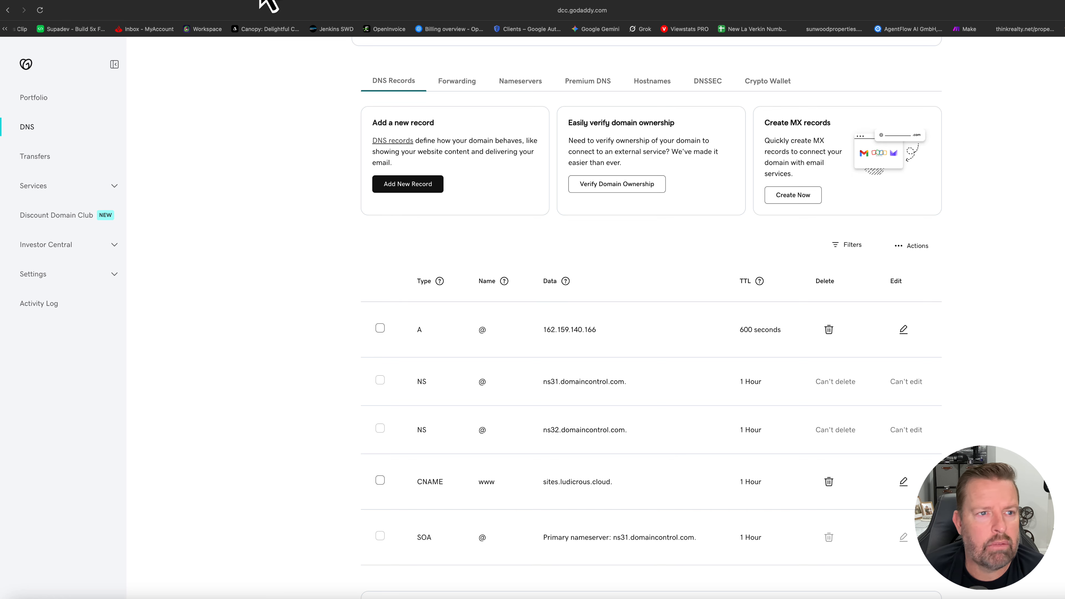
Switch back to Computer CoPilot, verify the DNS records for thinkdevelopment.net, and inspect the required CNAME value.
click(93, 0)
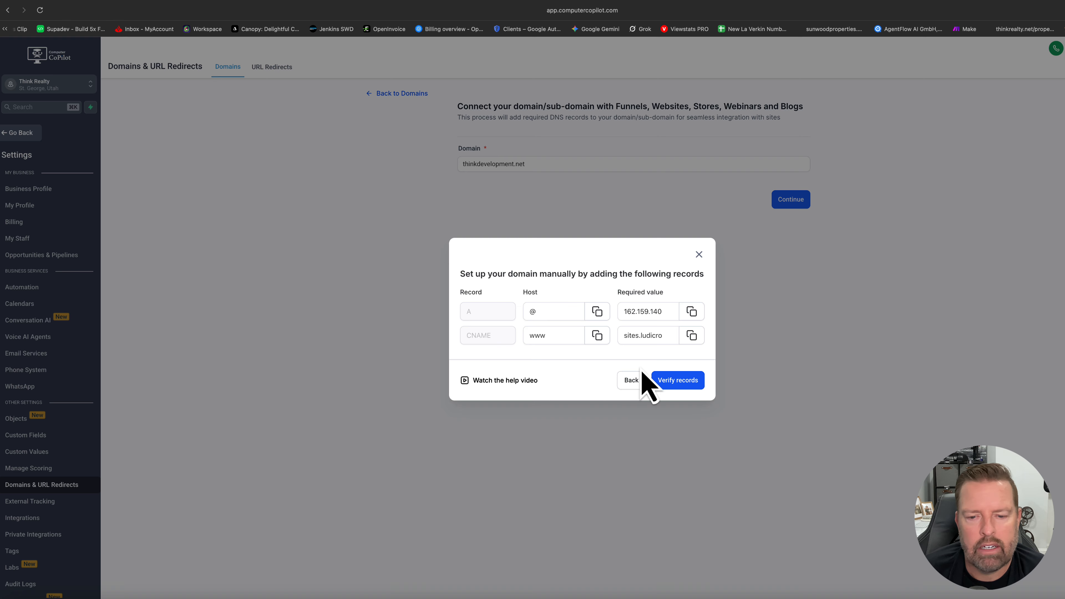
click(678, 381)
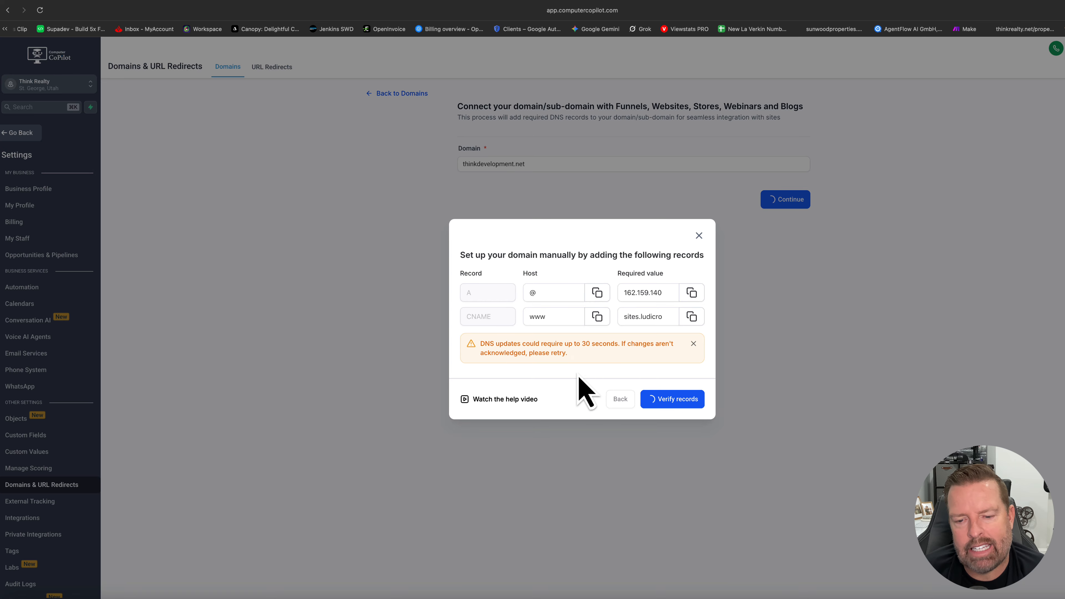
click(637, 316)
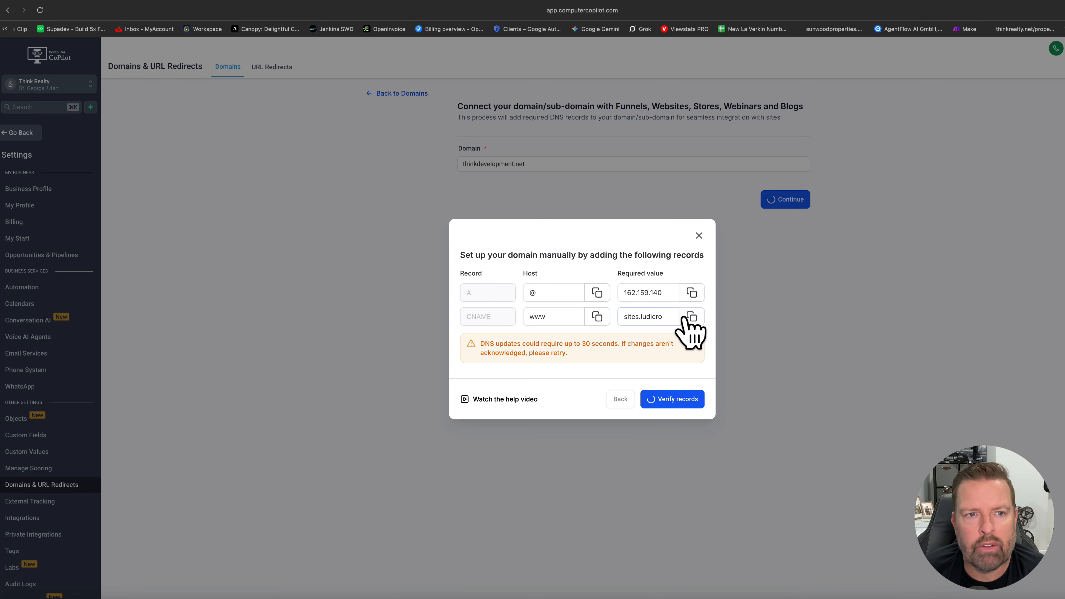
Switch to GoDaddy and compare the A and CNAME records of thinkdevelopment.net with the required values.
click(403, 1)
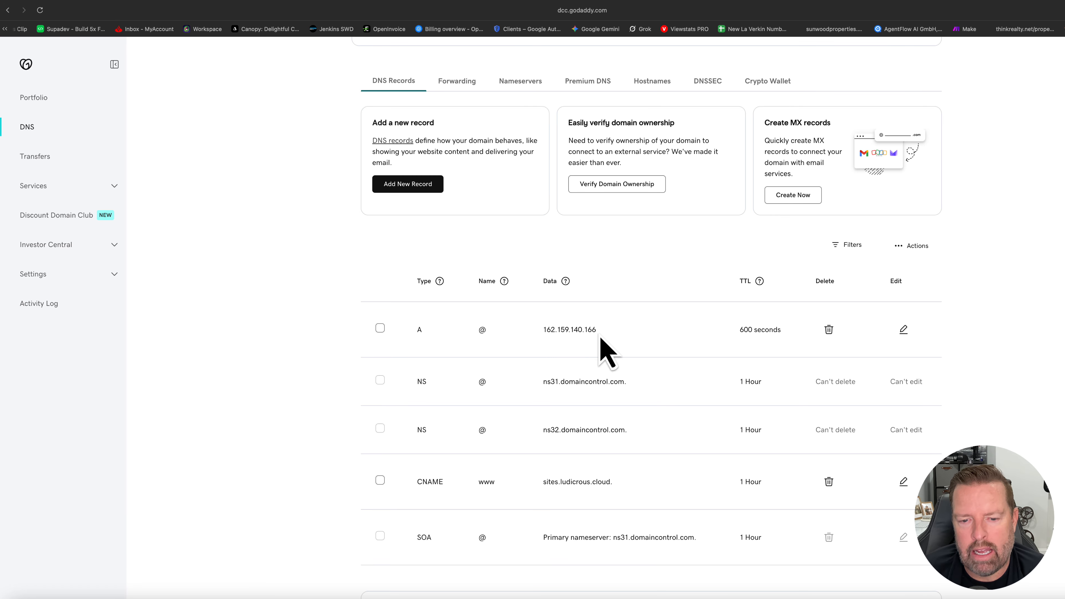
scroll(423, 417, down, 1)
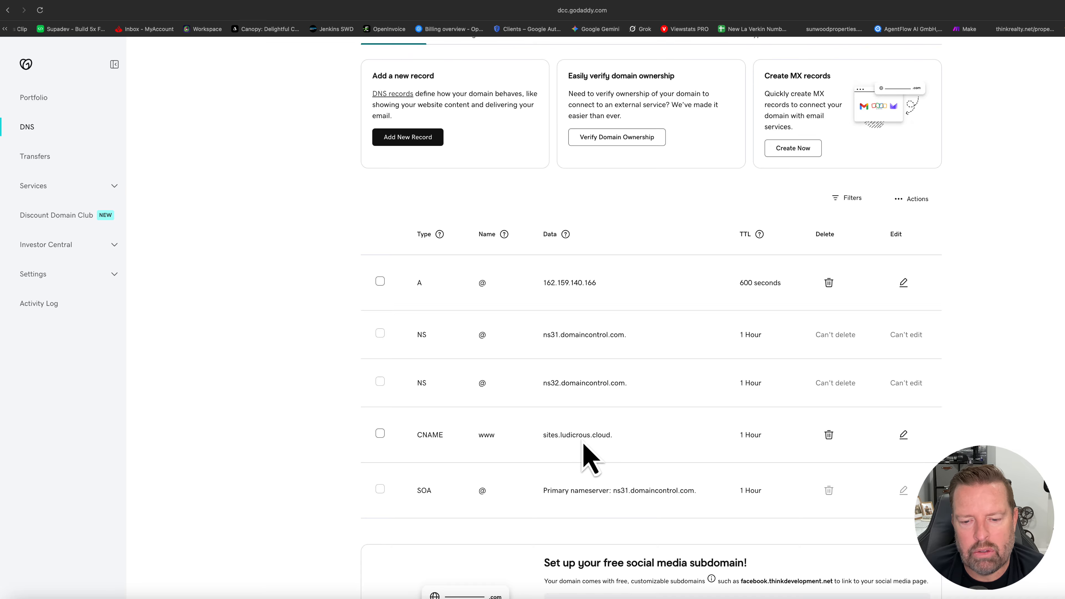
scroll(609, 436, up, 1)
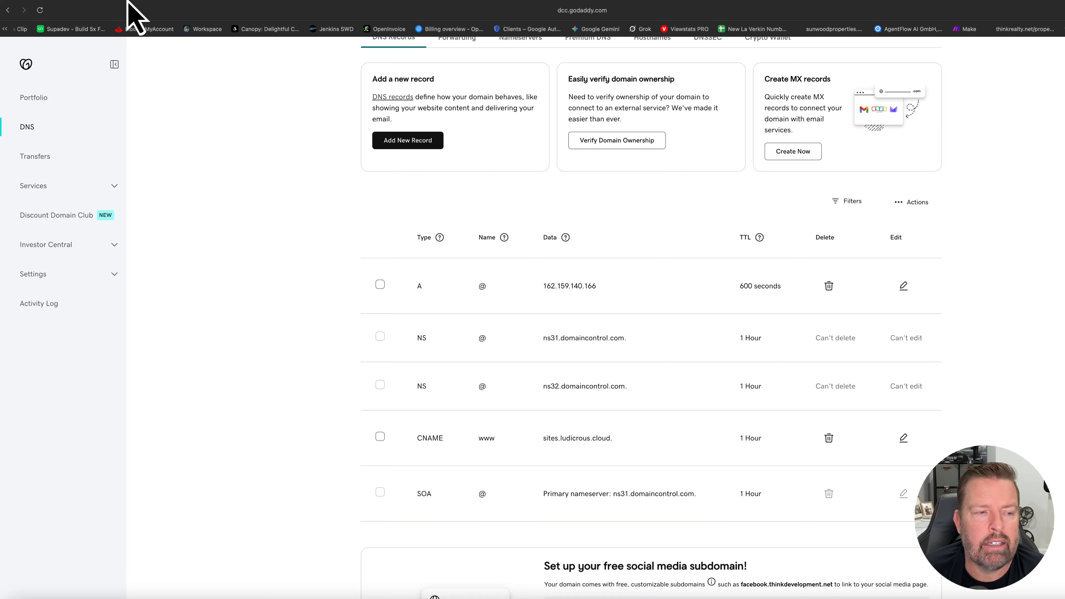
Return to Computer CoPilot, manage the external domain thinkdevelopment.net, and start connecting its Funnel/Others entry to a product.
click(97, 0)
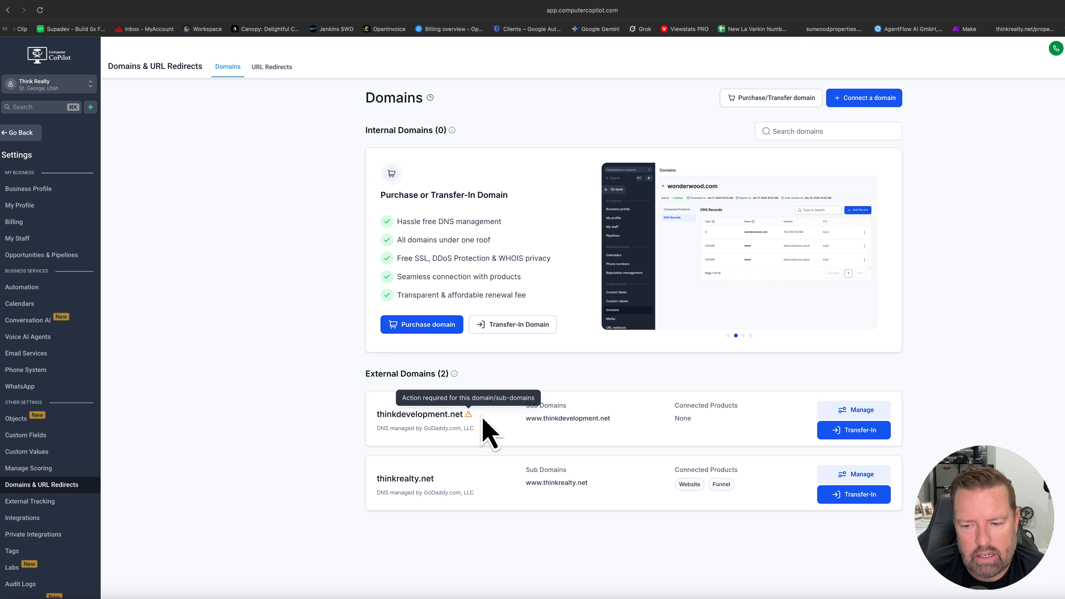
mouse_move(468, 419)
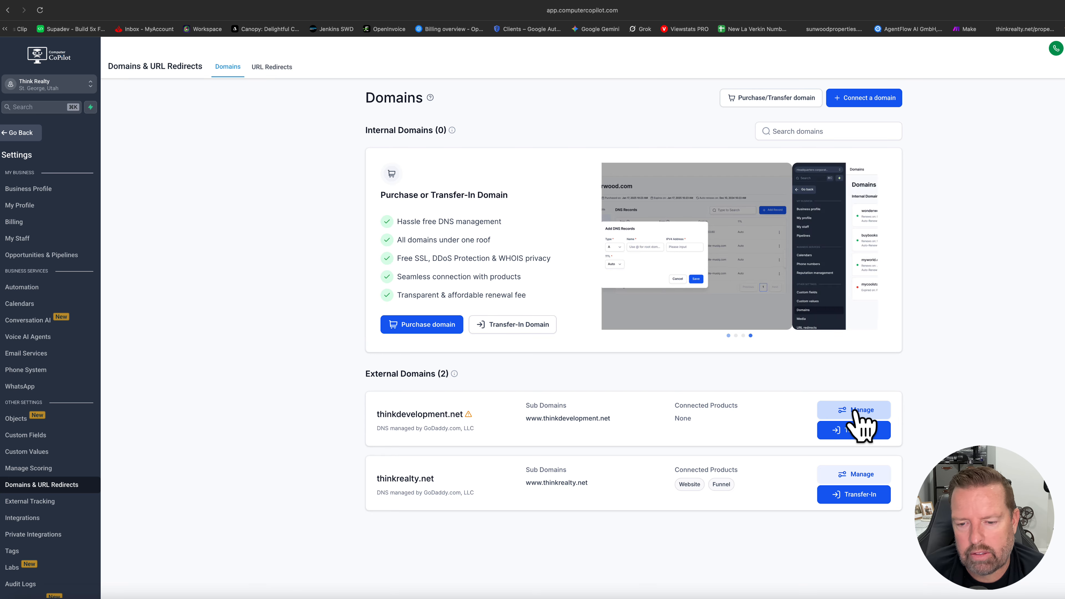
click(870, 413)
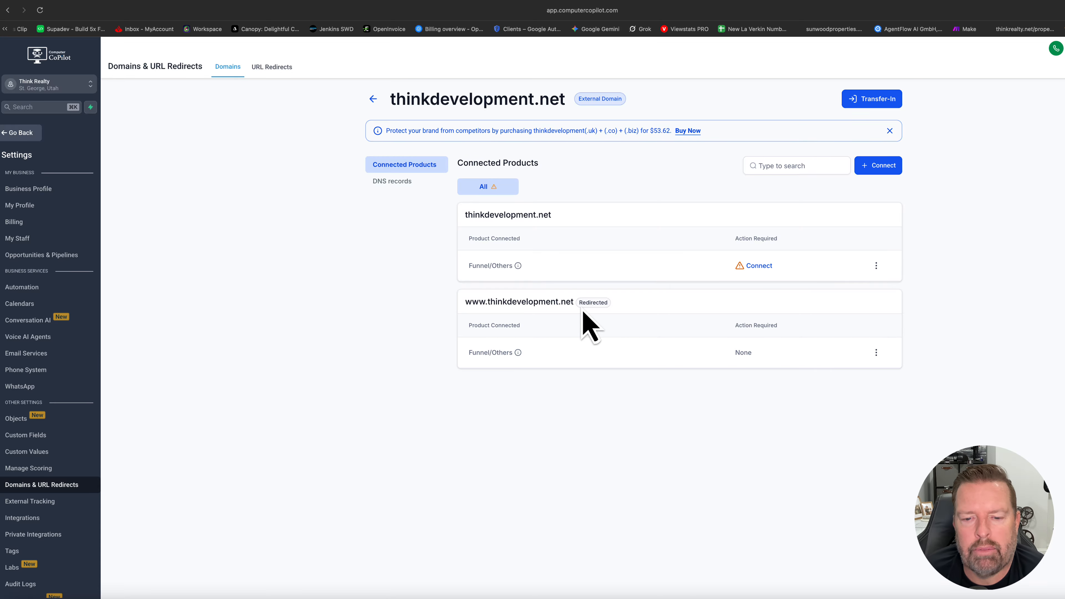
click(876, 265)
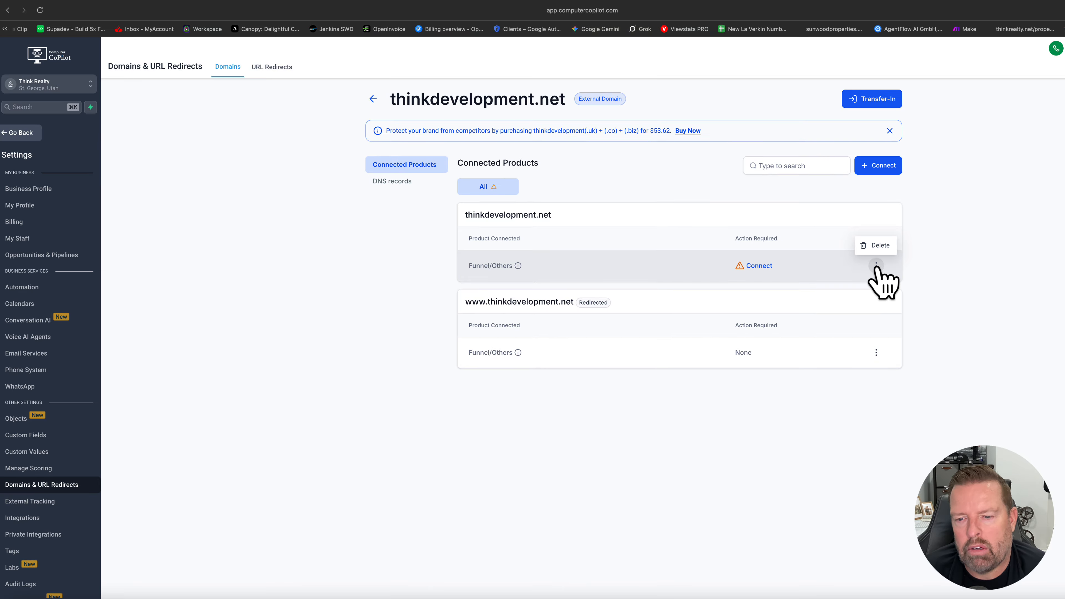
click(758, 266)
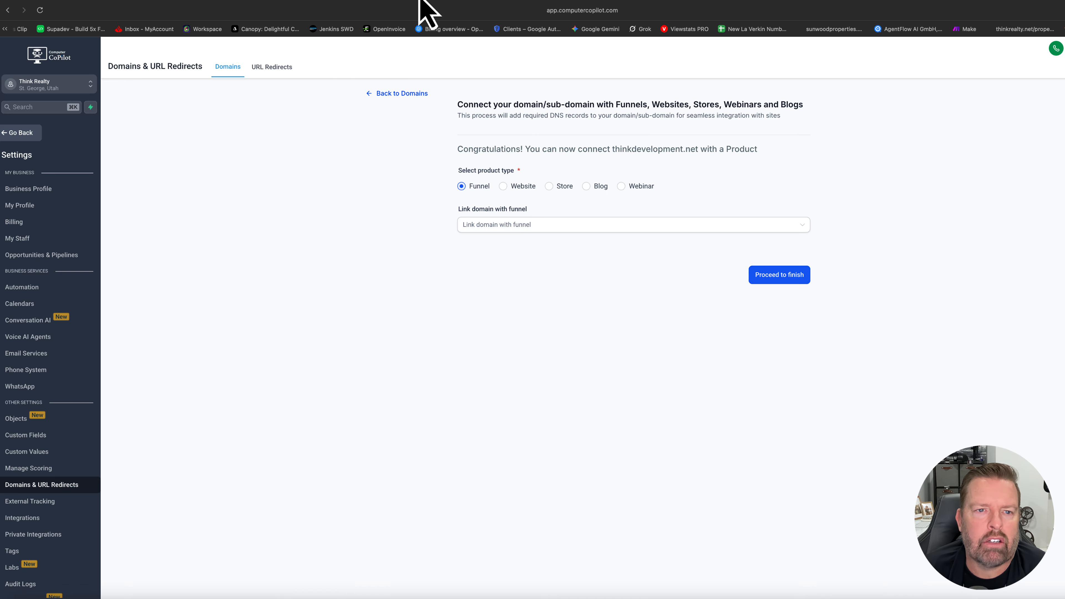
Recheck the domain's DNS page in GoDaddy and browse the funnels available for linking to thinkdevelopment.net.
click(423, 8)
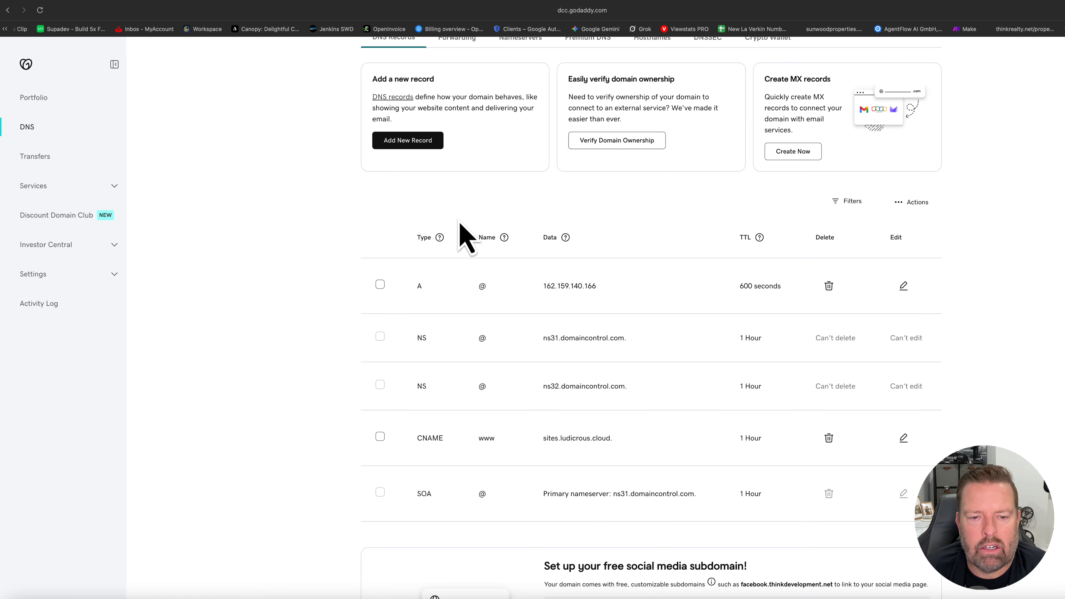
scroll(162, 161, up, 1)
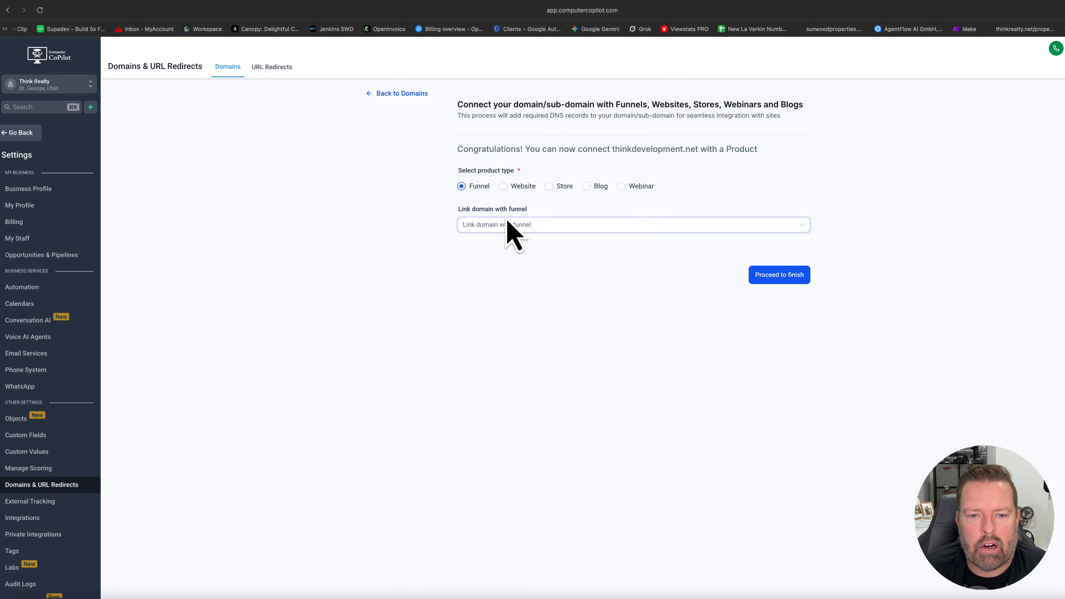
click(537, 227)
scroll(533, 302, down, 3)
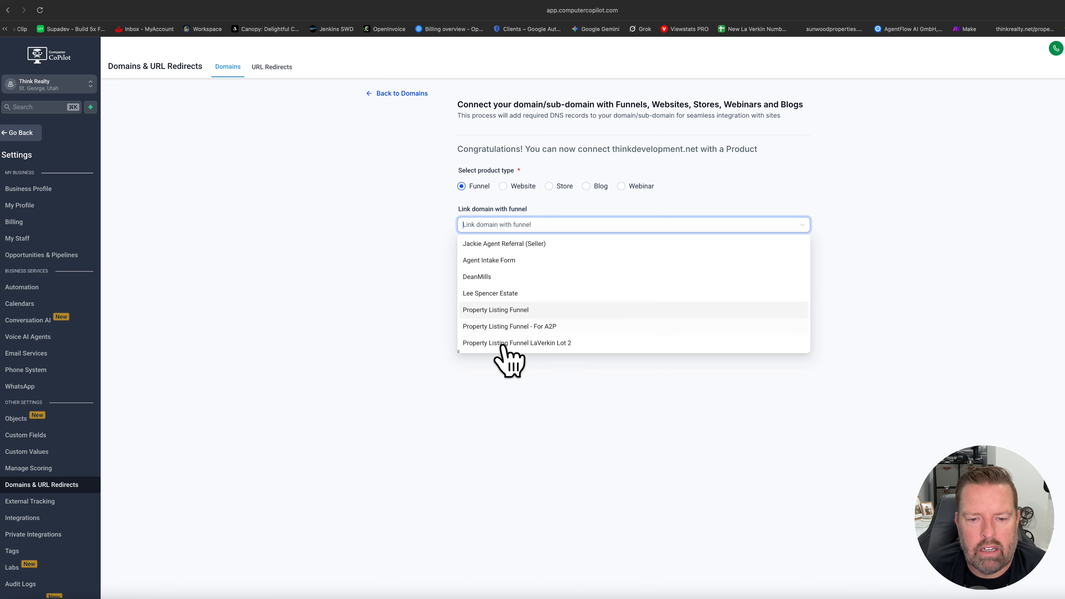
click(409, 256)
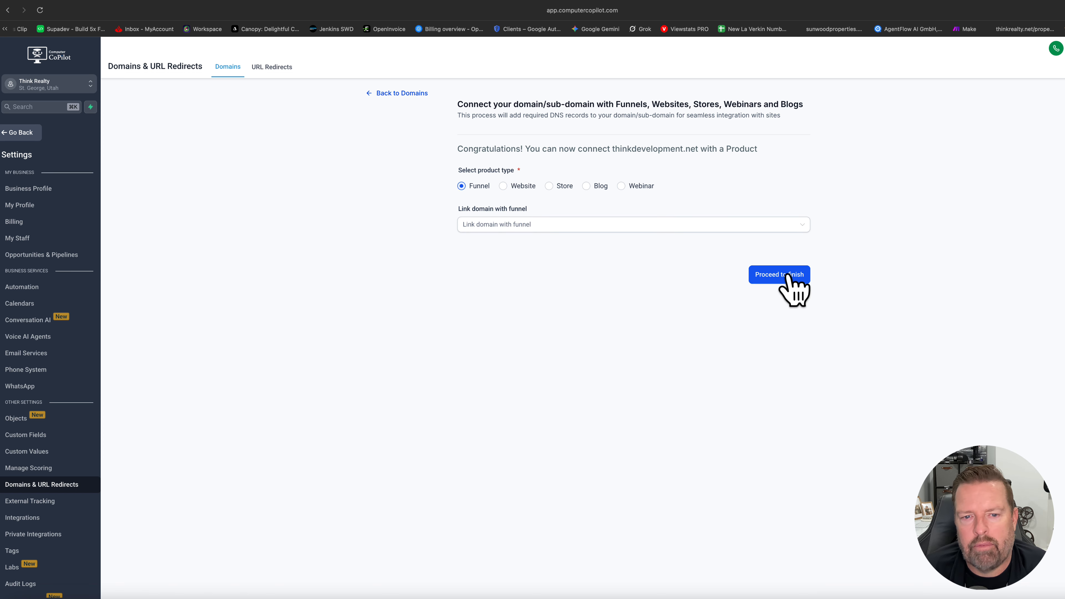
Leave the domain settings, create a blank funnel named Think Development under Sites, and reload the page.
click(21, 132)
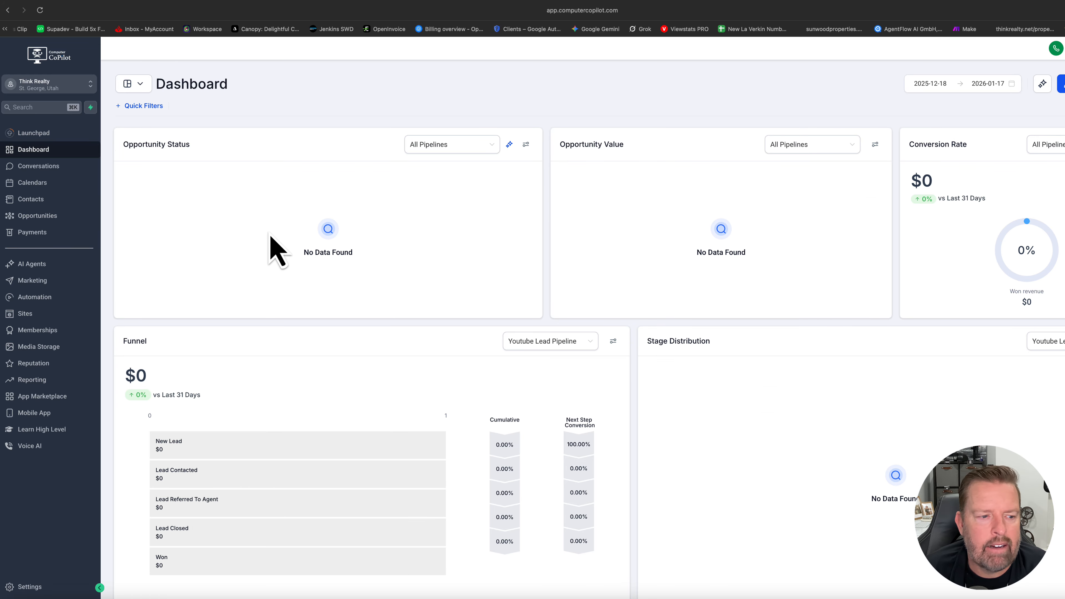
click(26, 318)
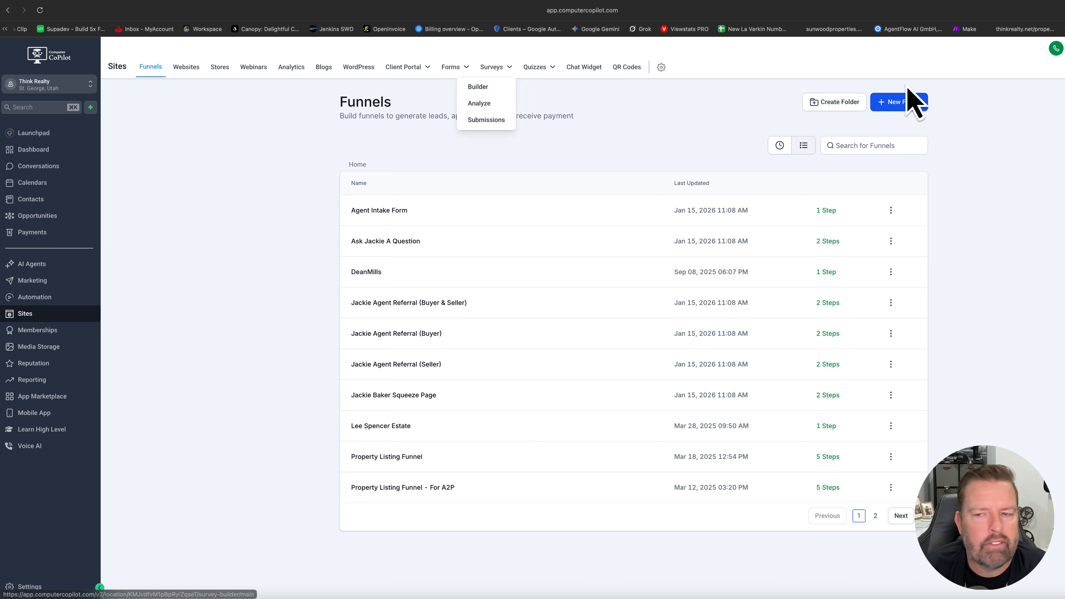
click(900, 106)
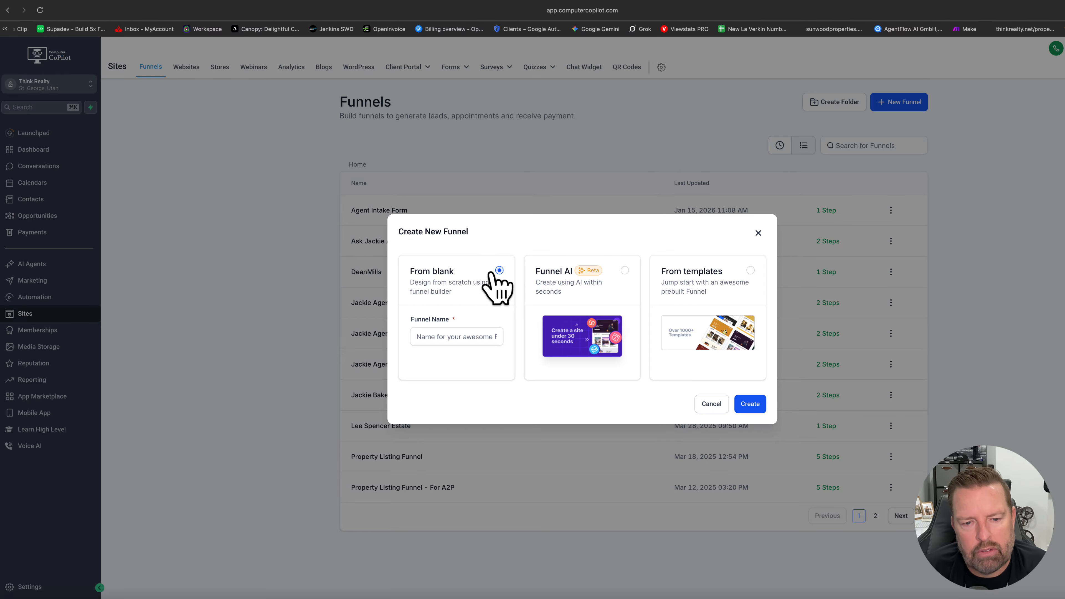
click(439, 336)
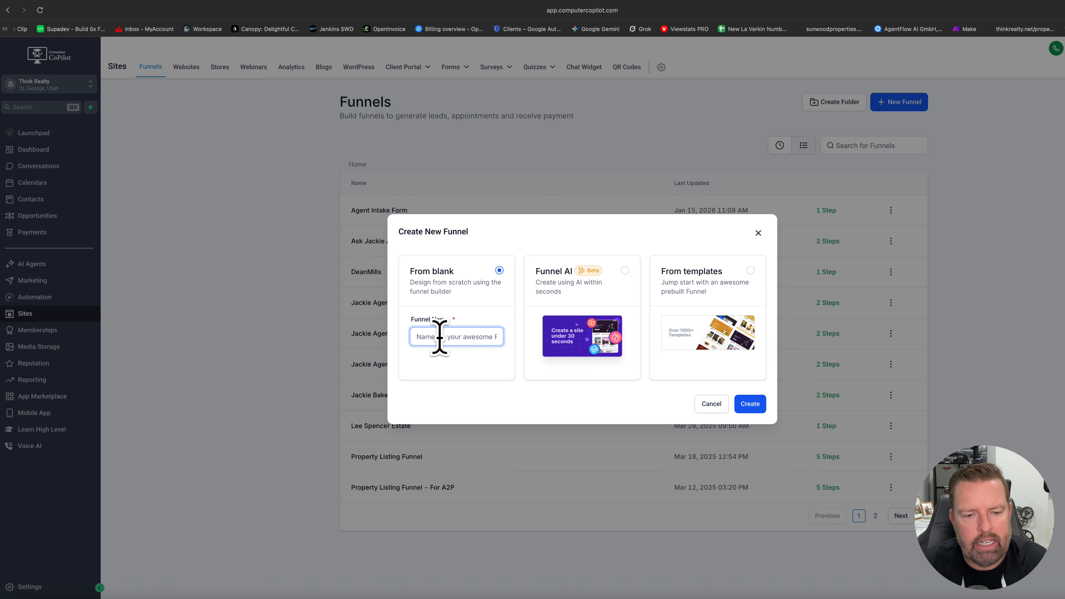
text(Thi)
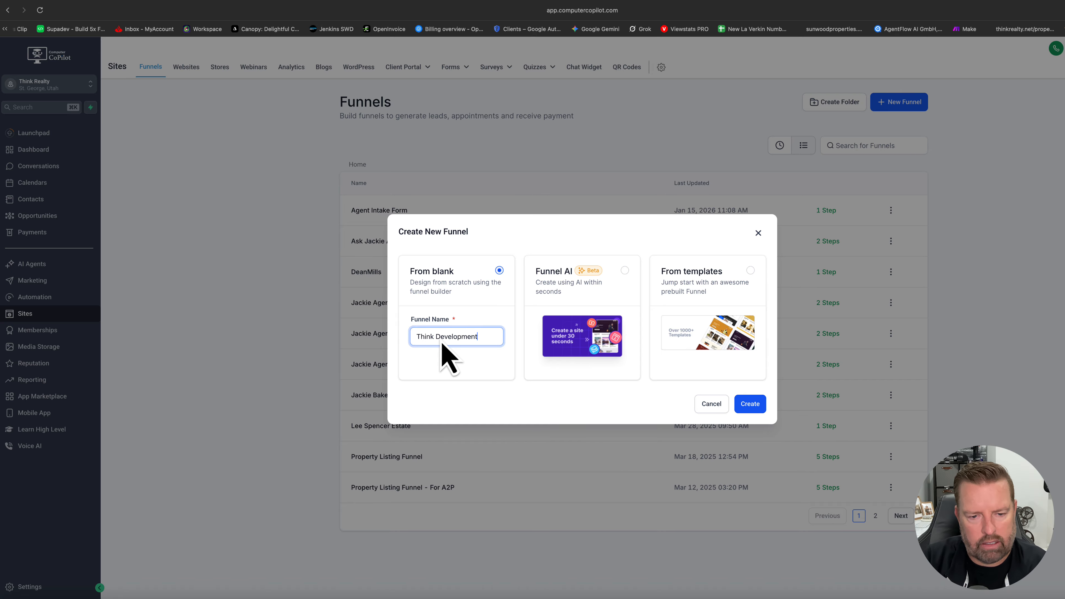
text(nk Development)
click(750, 405)
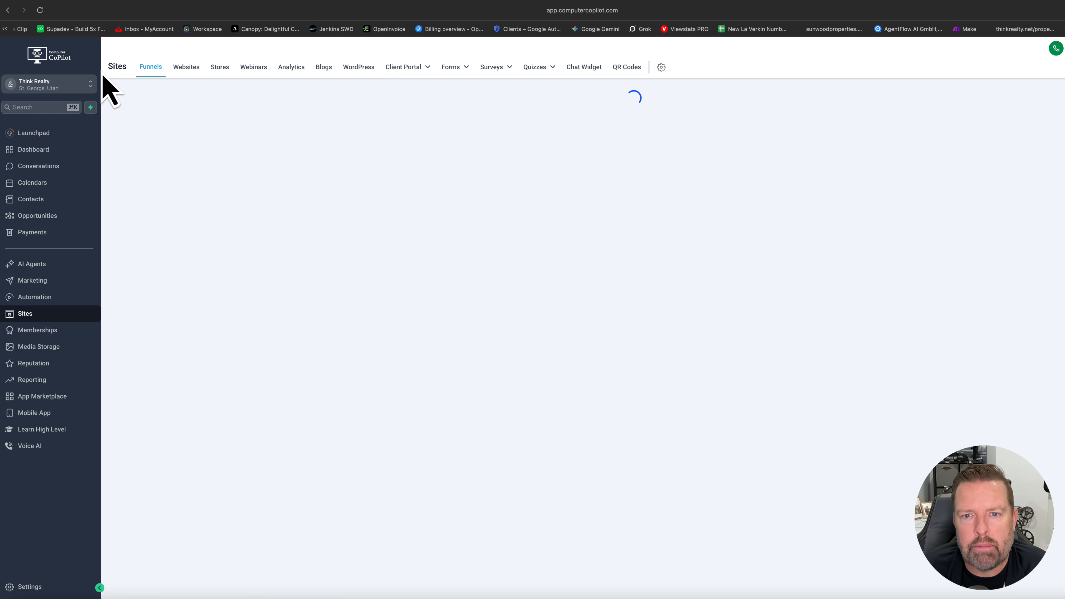
click(40, 10)
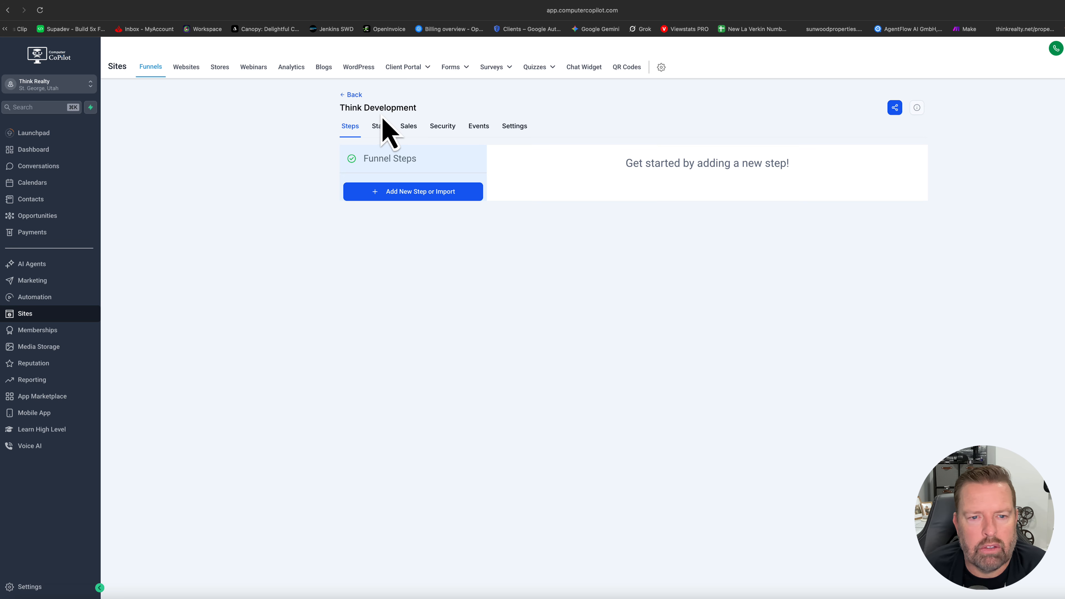
Assign the domain thinkdevelopment.net to the Think Development funnel and save its settings.
click(514, 127)
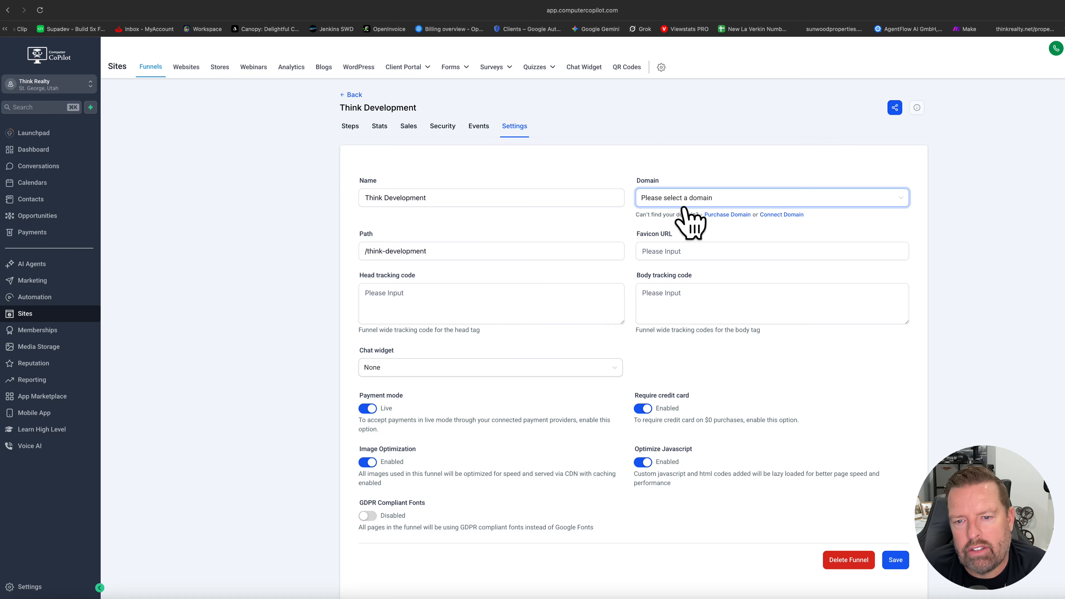
click(704, 203)
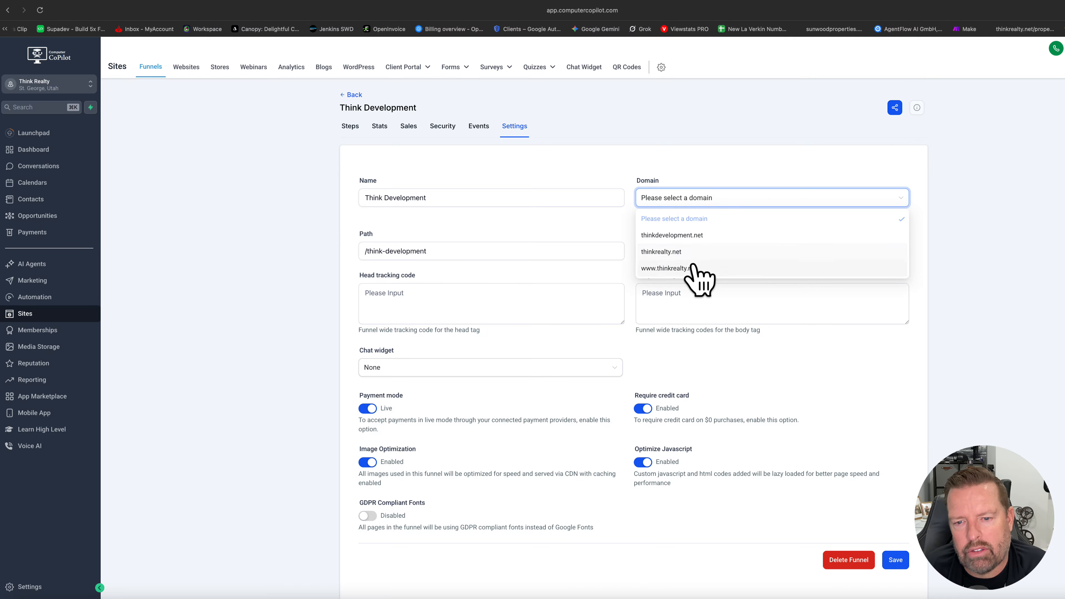
click(685, 238)
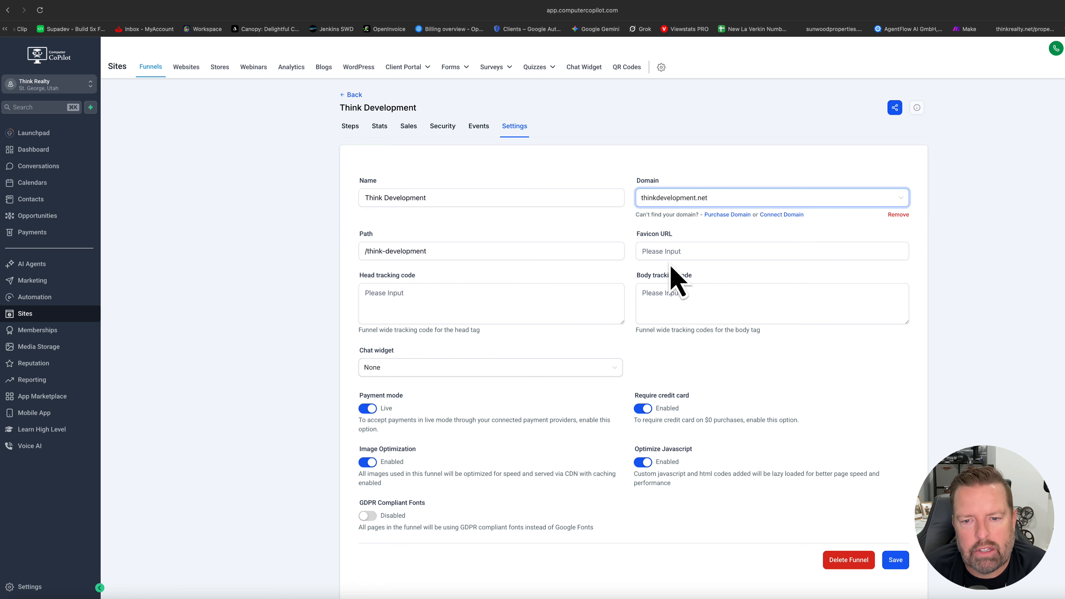
click(897, 561)
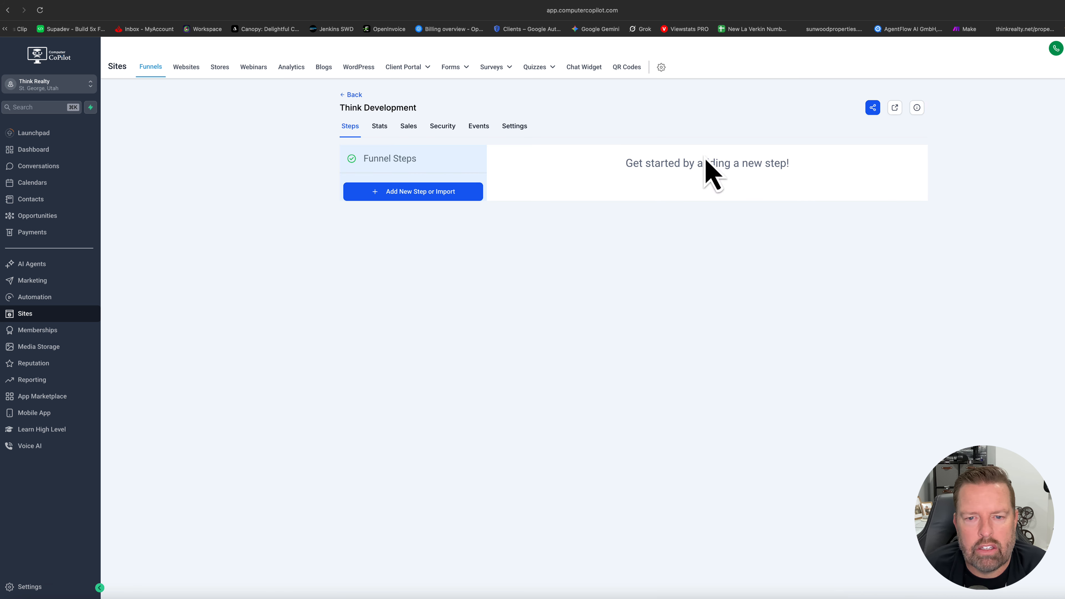
Add a funnel step named Main Page to the Think Development funnel, view its live page, and return to the funnel.
click(412, 196)
click(518, 274)
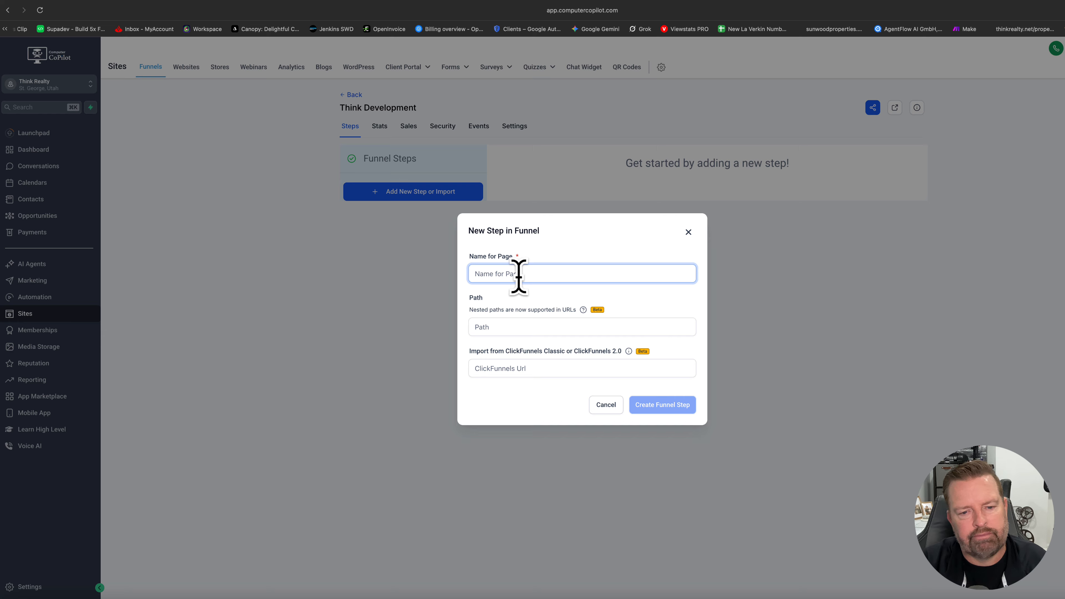
text(L)
key(BackSpace)
text(Main Page)
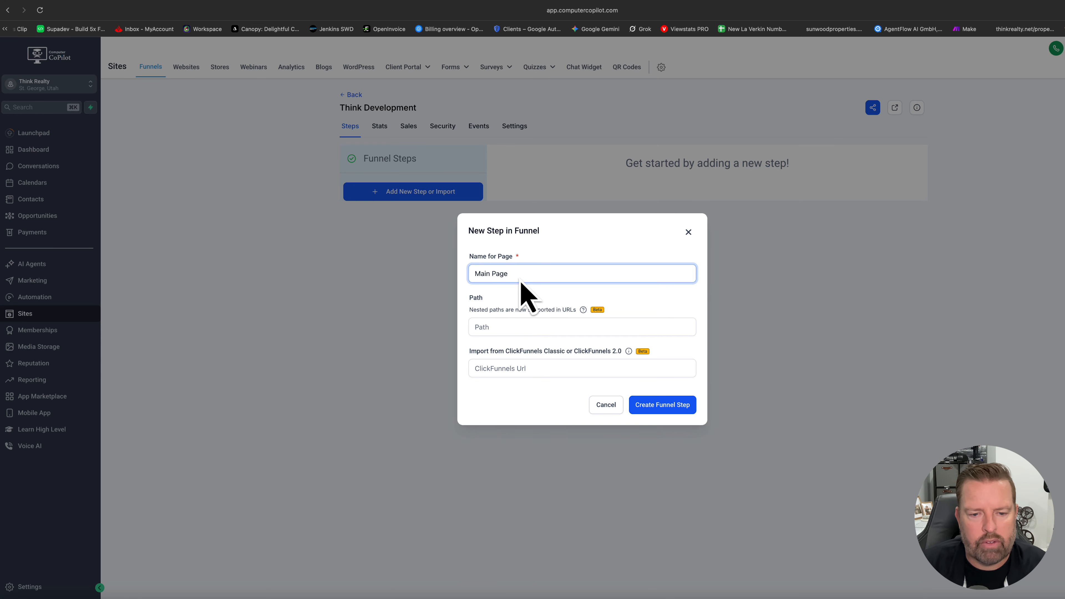
click(669, 406)
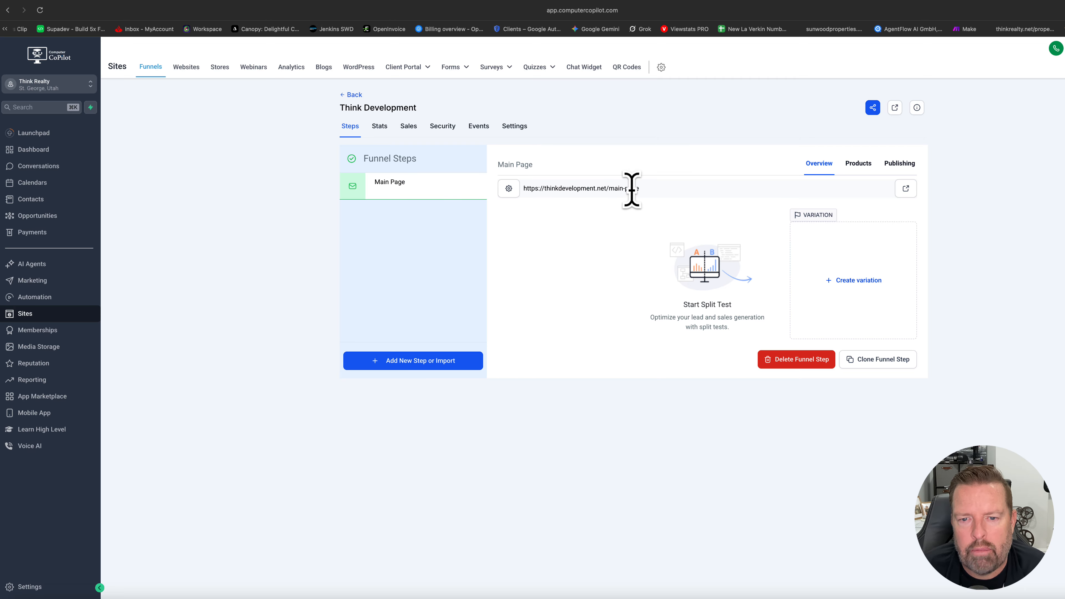
click(905, 189)
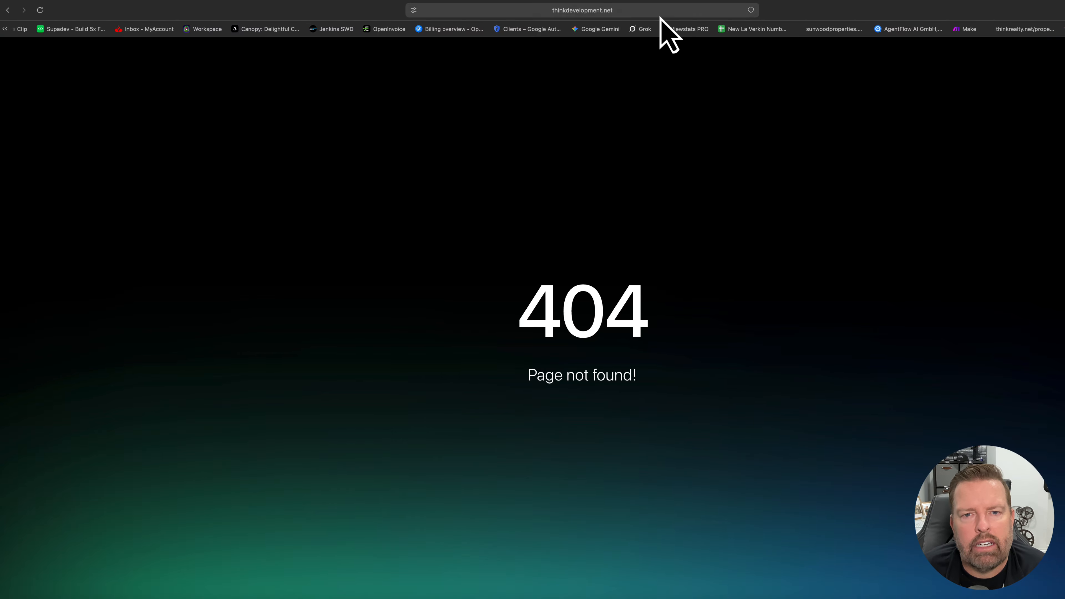
click(90, 0)
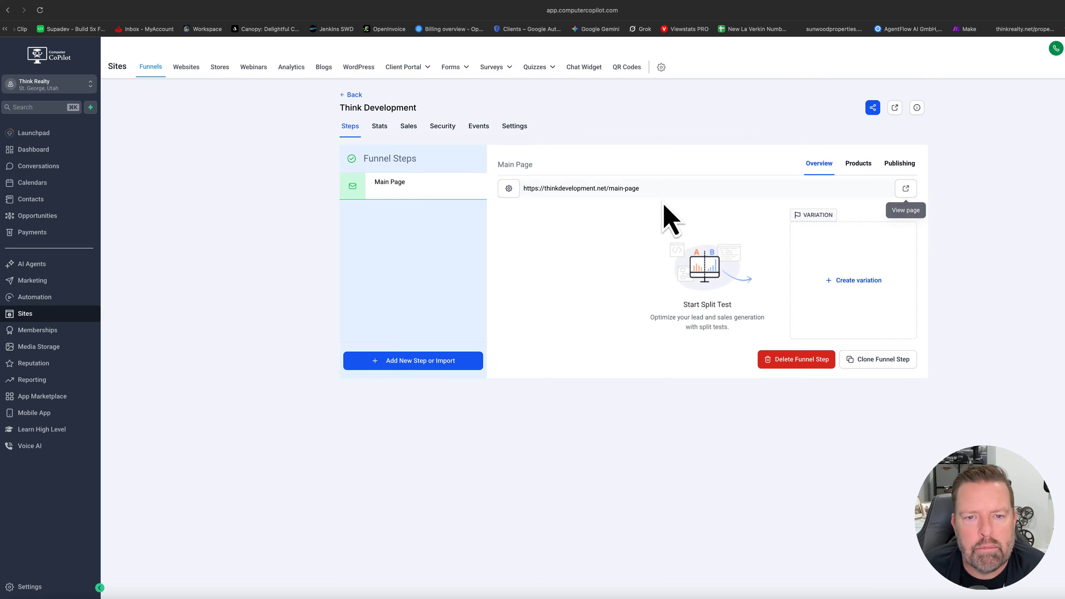